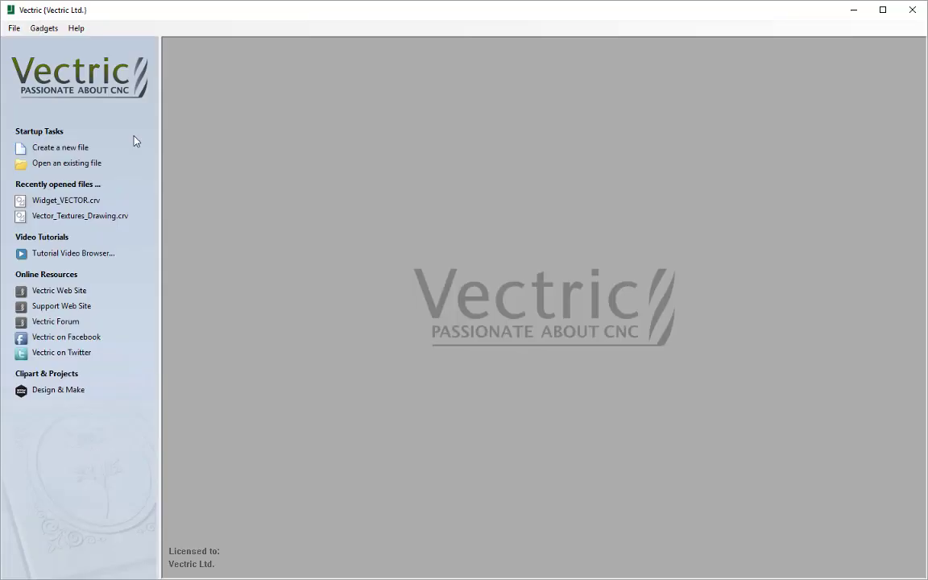
- Open the existing drawing file Widget_VECTOR.crv
left_click(82, 163)
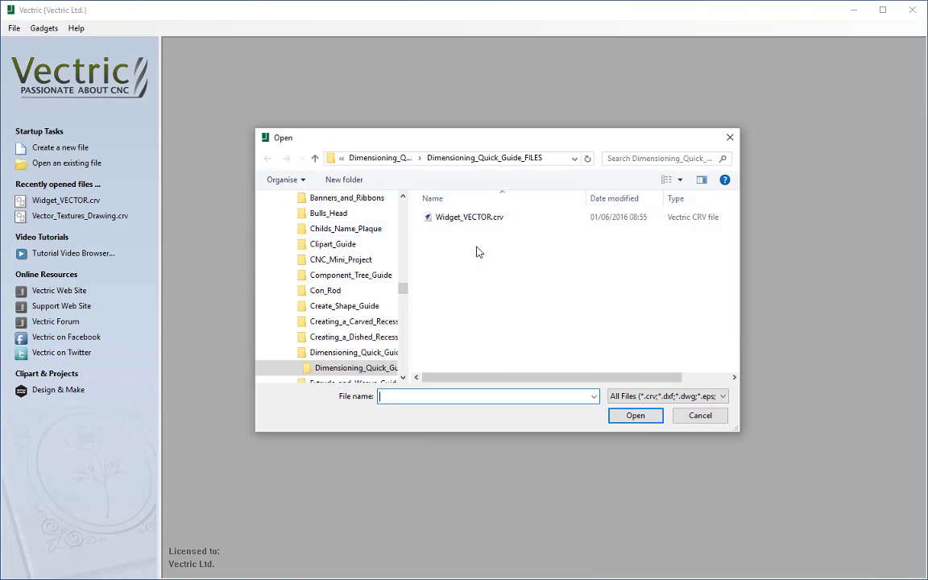
left_click(483, 219)
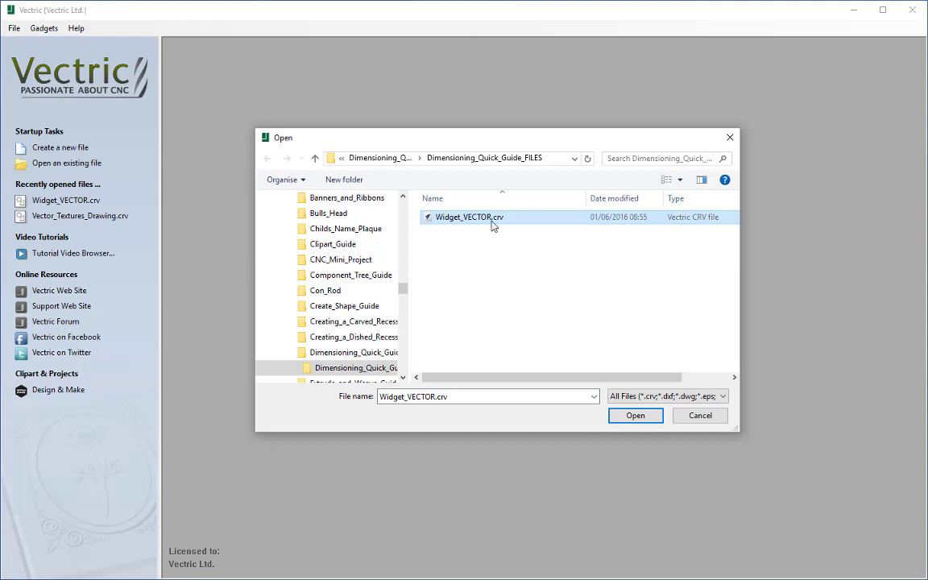
left_click(636, 415)
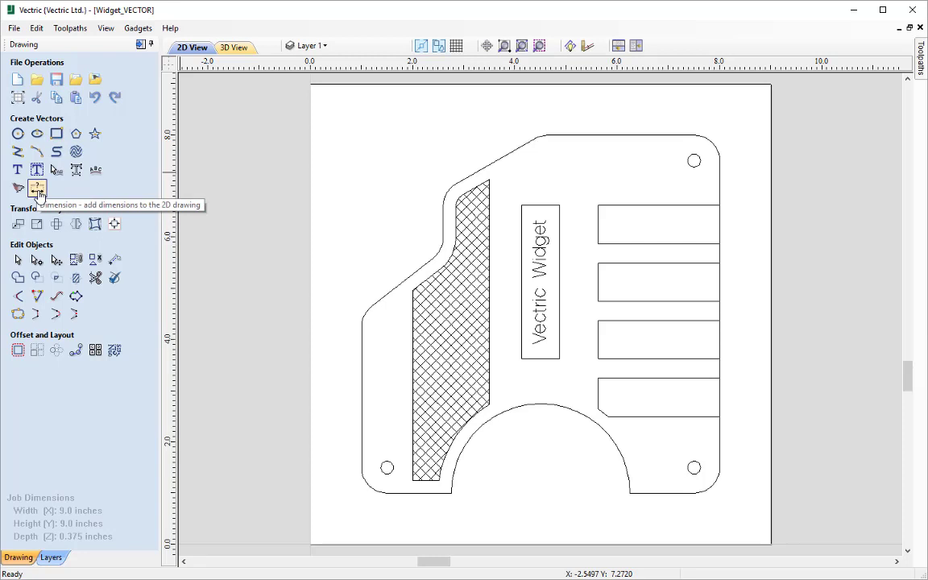
- Start the Dimension tool from Create Vectors on the Drawing tab
left_click(37, 191)
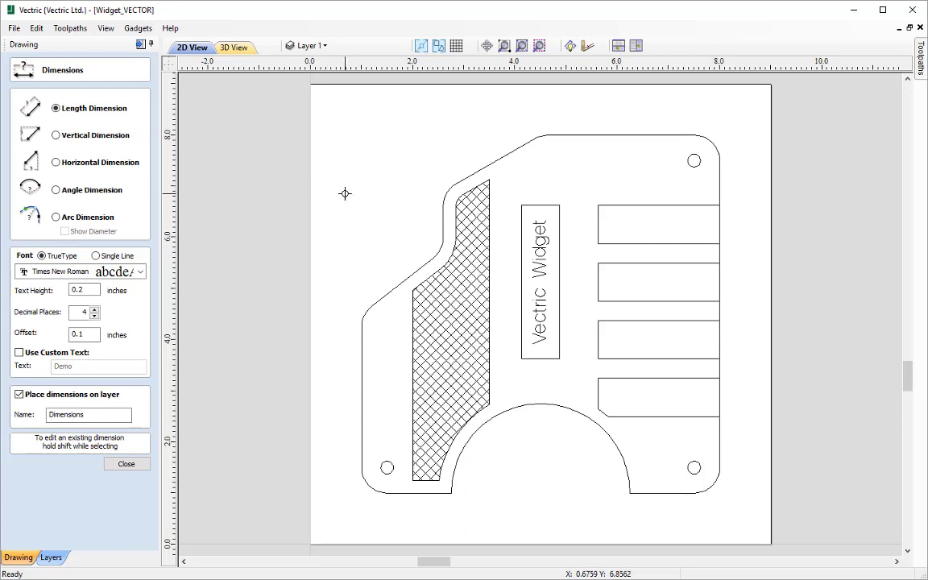
- Dimension the slanted upper-left edge at 2.7817, placing the dimension line above it
left_click(347, 217)
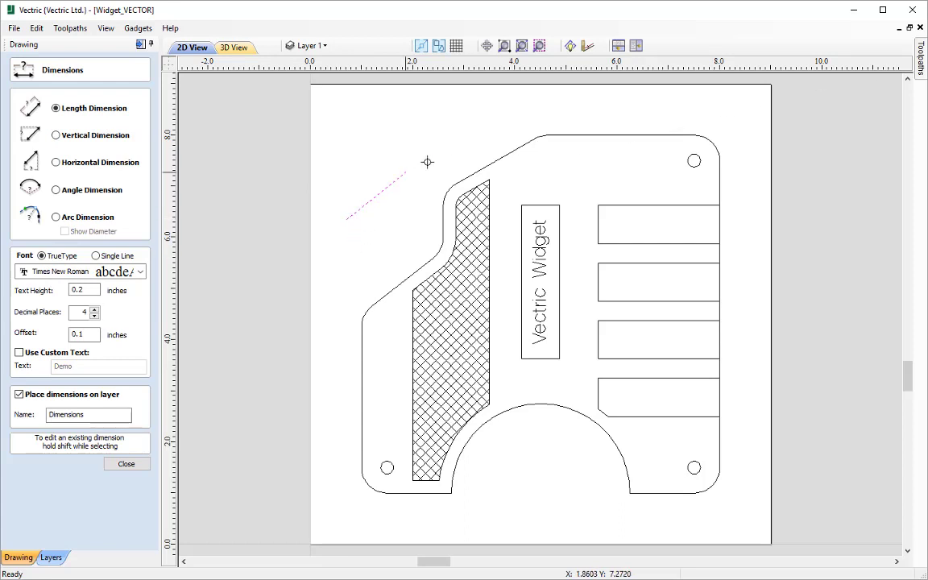
left_click(463, 139)
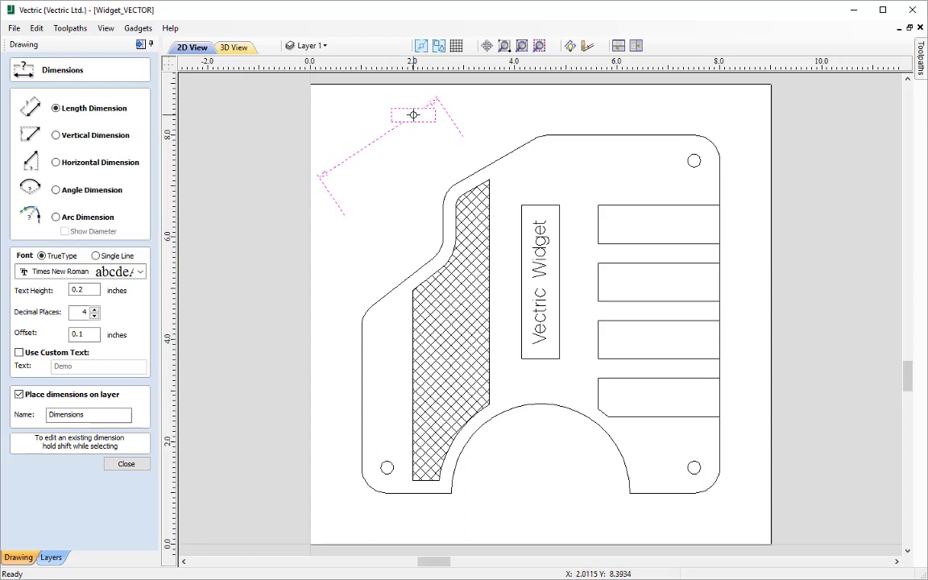
left_click(372, 137)
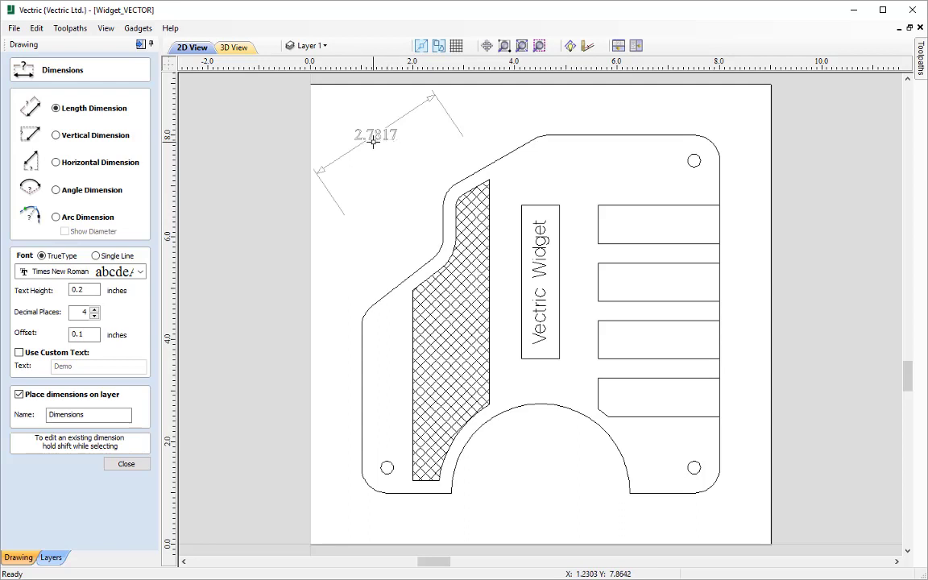
left_click(374, 142)
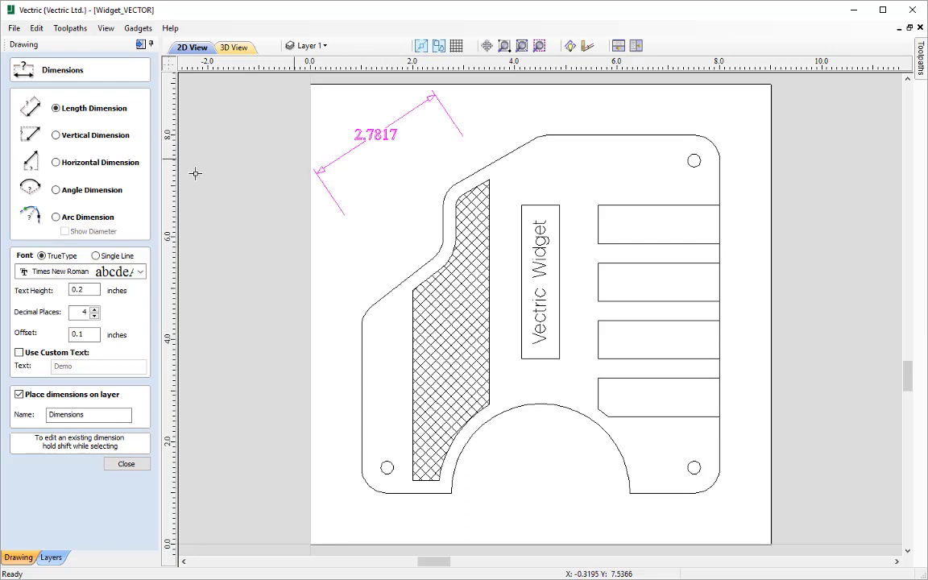
- Set the dimension text font to Arial with a 0.15-inch text height
left_click(104, 274)
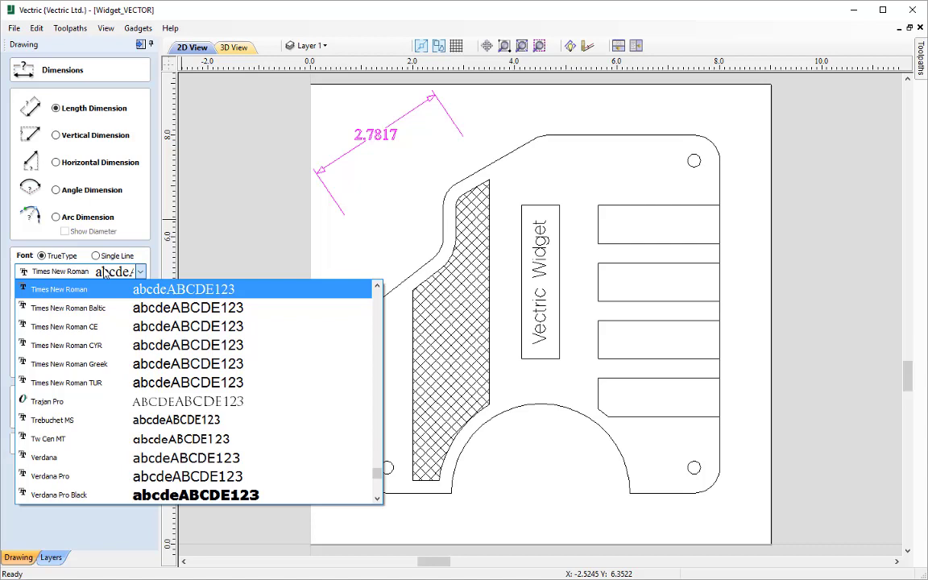
type("arial")
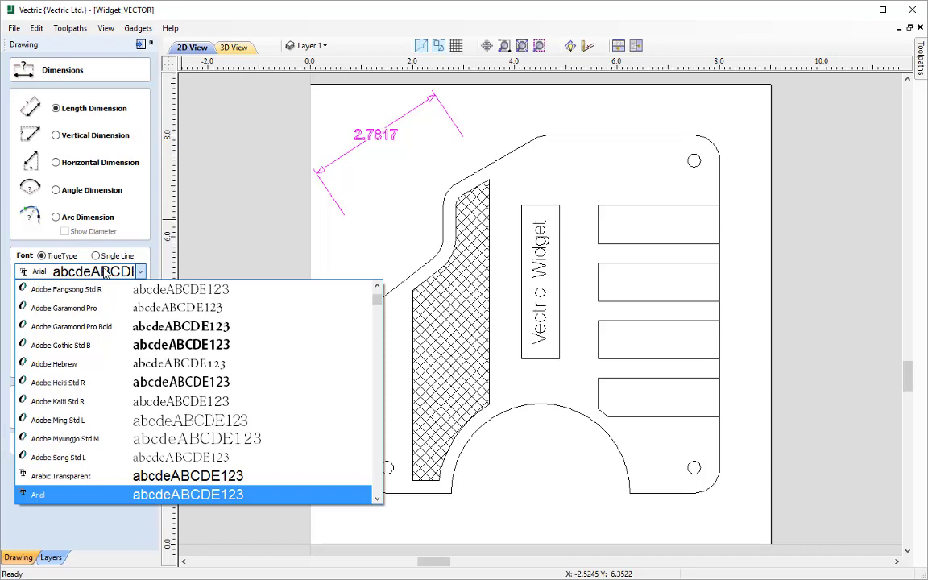
key("Return")
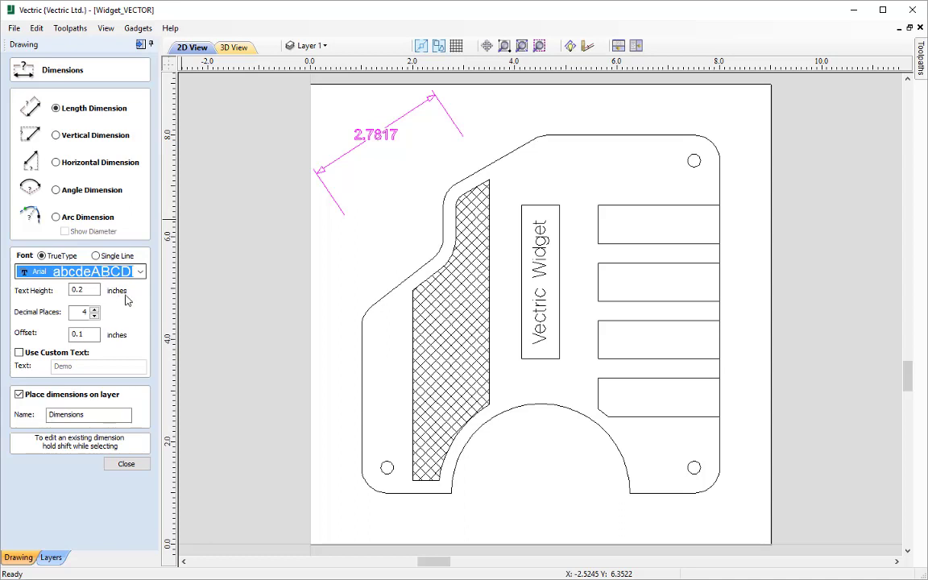
left_click(93, 288)
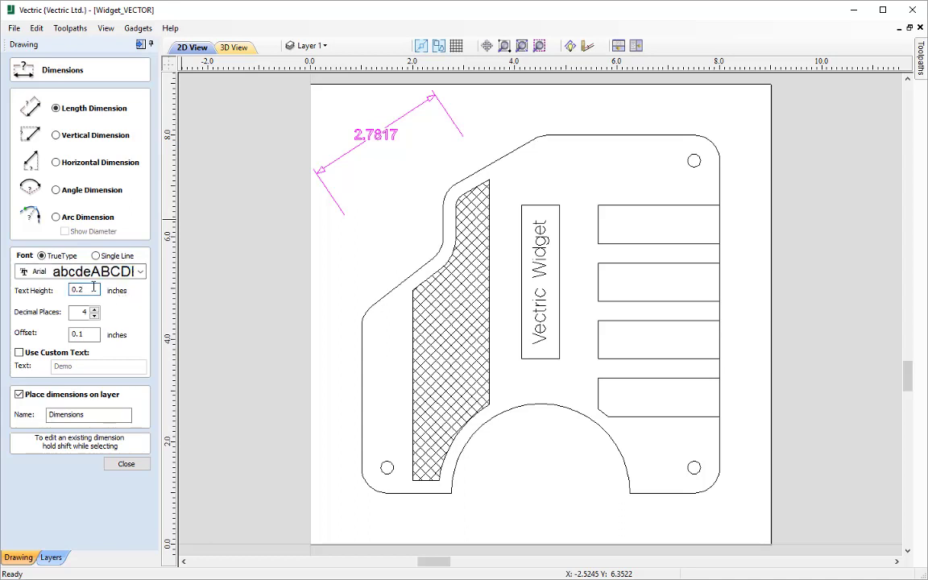
key("BackSpace")
type("15")
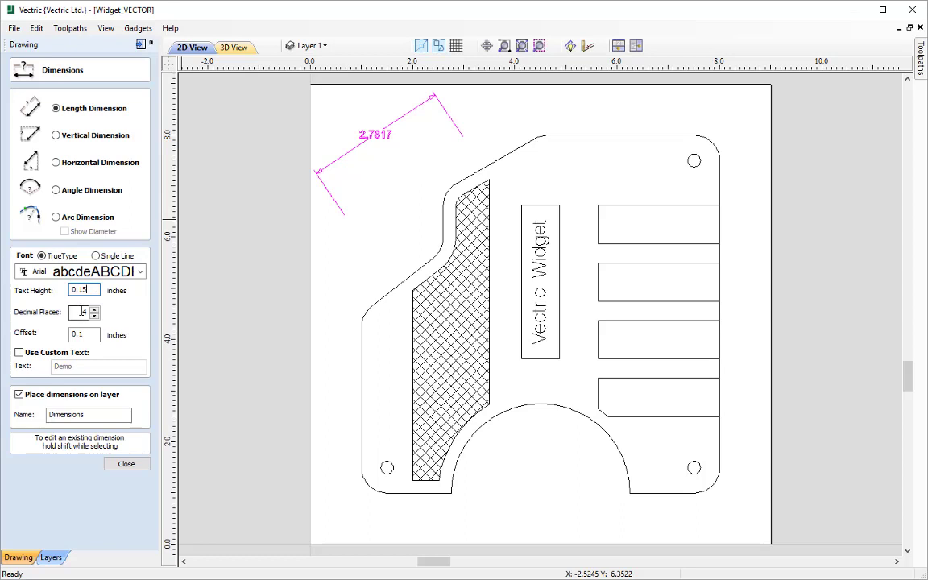
- Set decimal places to 3 so the edge dimension reads 2.782
left_click(94, 316)
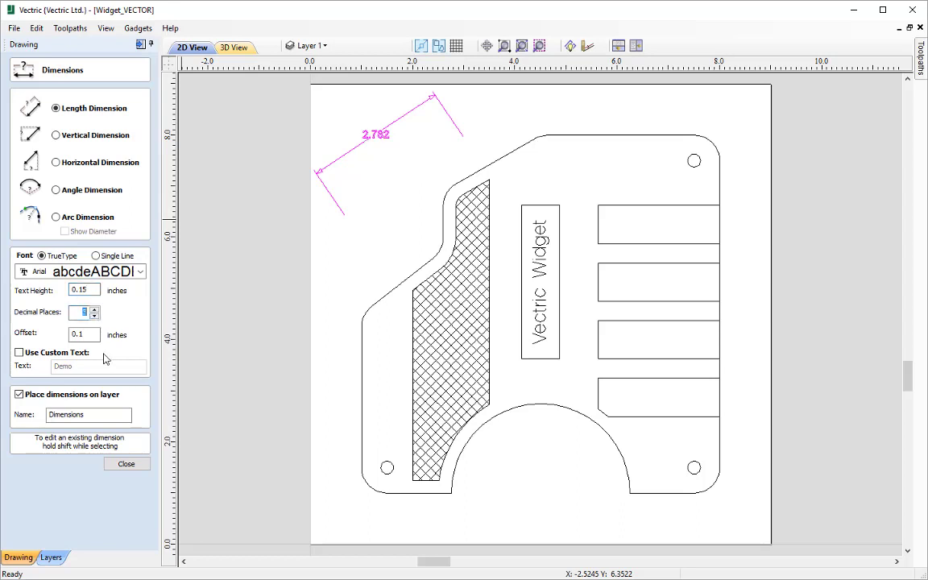
left_click(94, 316)
left_click(94, 310)
left_click(94, 315)
left_click(94, 310)
type("1")
key("Up")
key("Up")
key("Up")
key("Up")
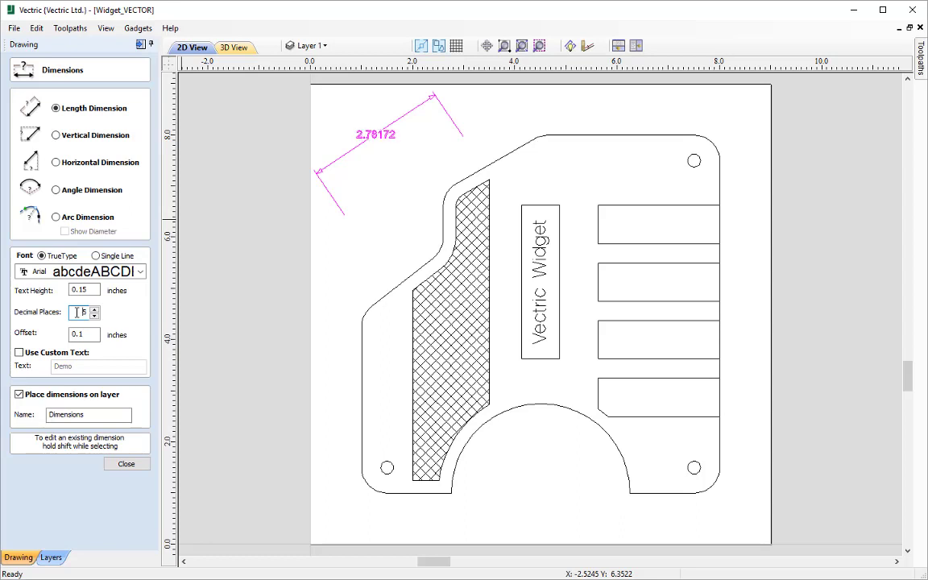
key("Up")
key("Down")
key("Down")
key("Down")
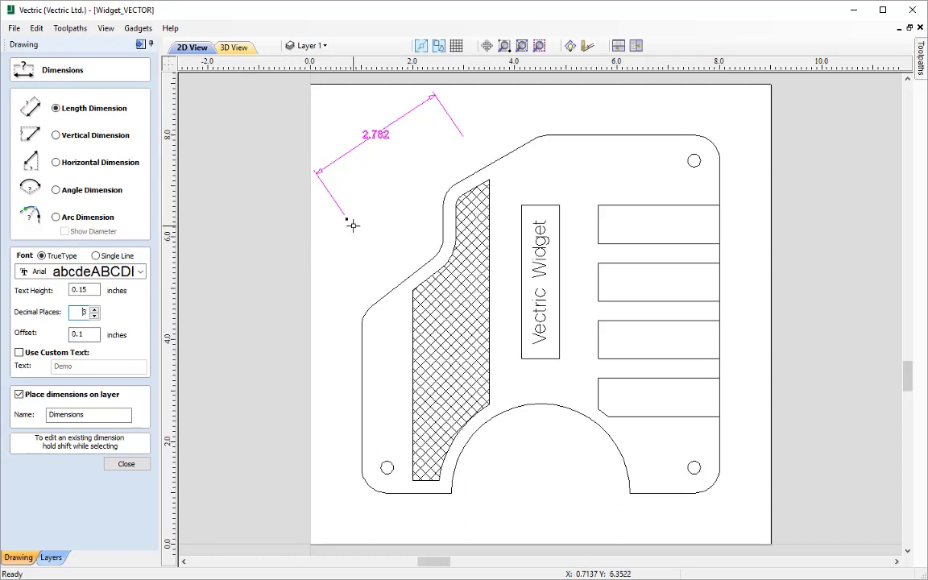
left_click(96, 334)
key("BackSpace")
type("5")
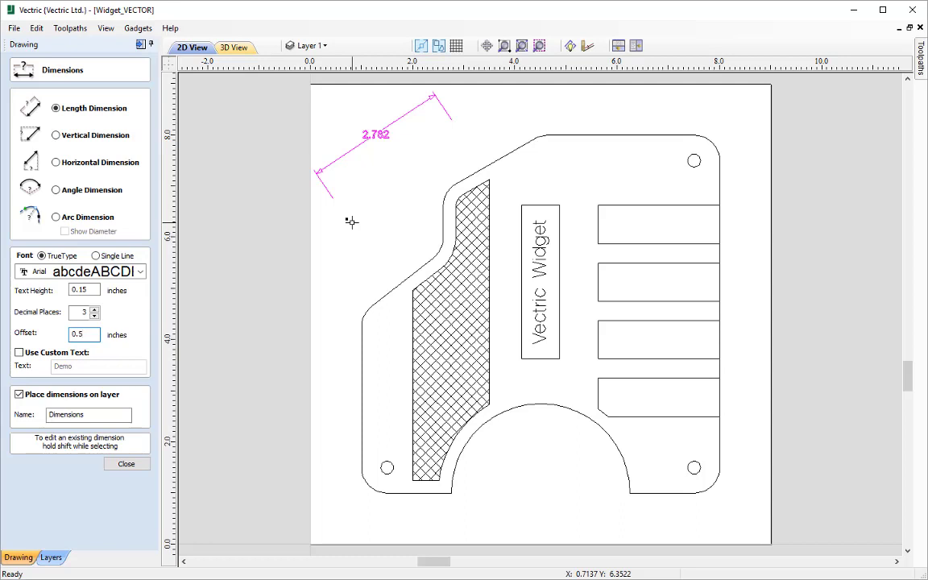
key("BackSpace")
type("1")
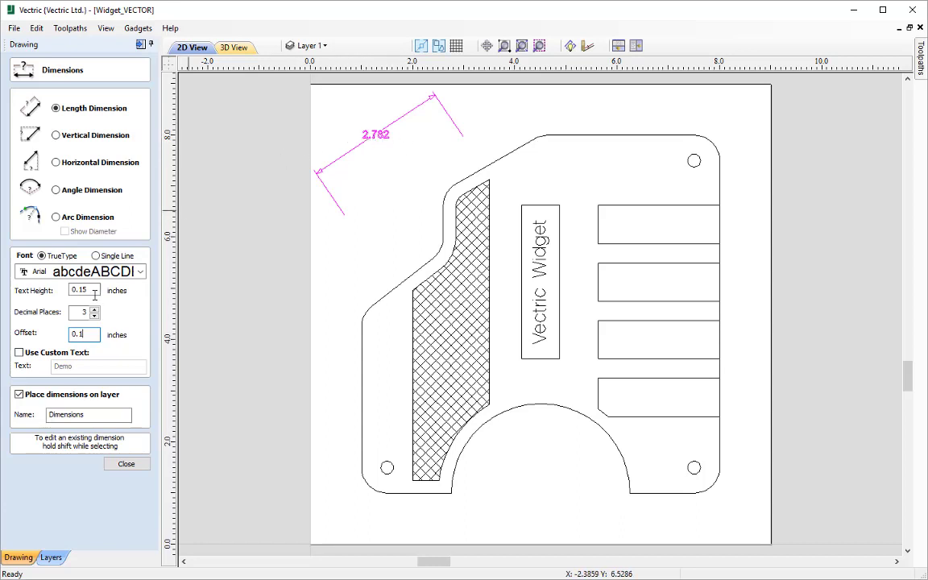
- Try 'Demo' as custom label text, revert to the measured value, then delete the 2.782 dimension
left_click(18, 352)
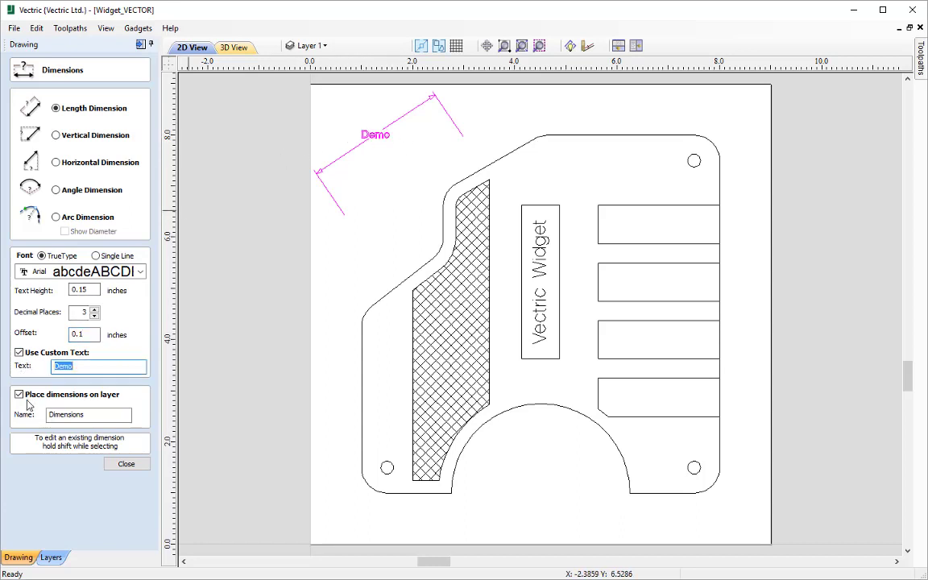
left_click(78, 366)
key("BackSpace")
key("BackSpace")
key("BackSpace")
key("BackSpace")
type("Demo")
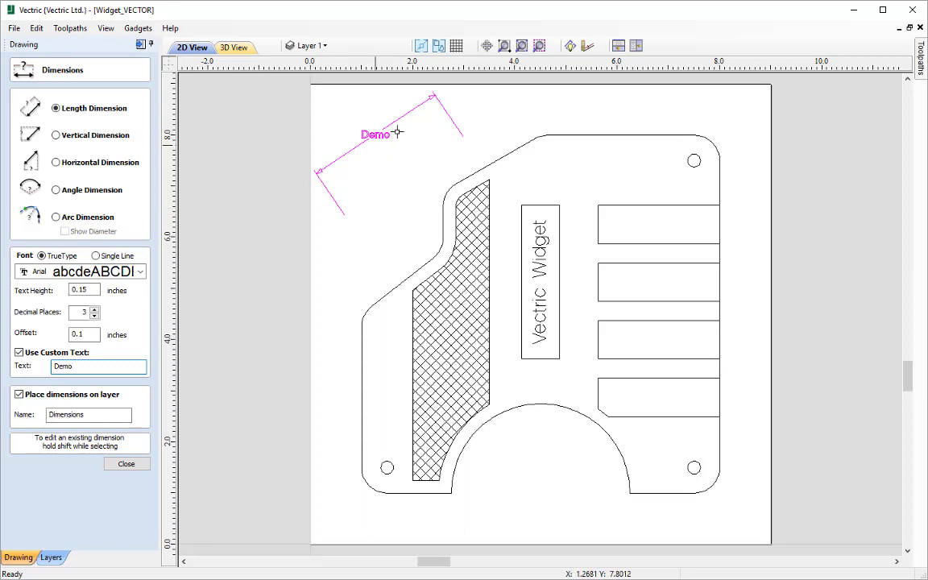
left_click(19, 353)
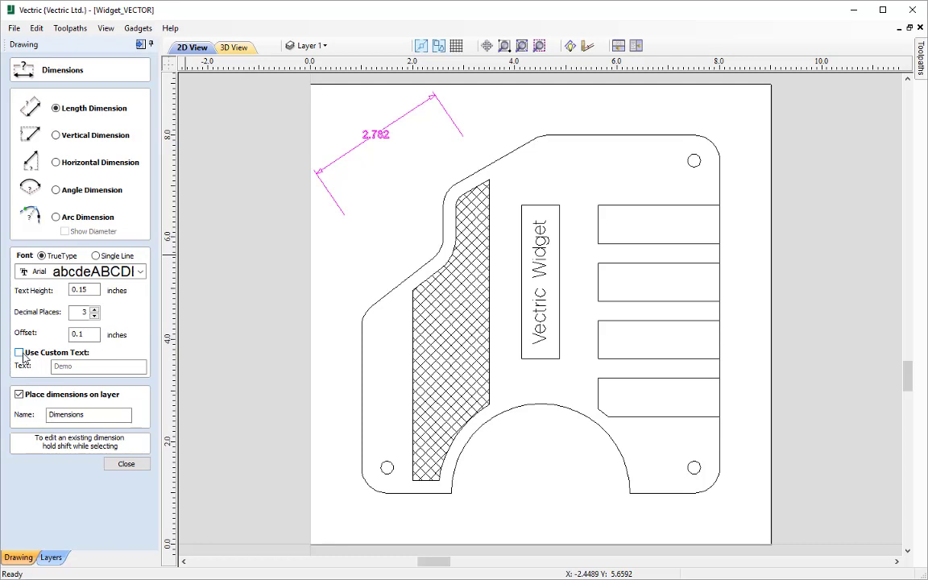
key("Delete")
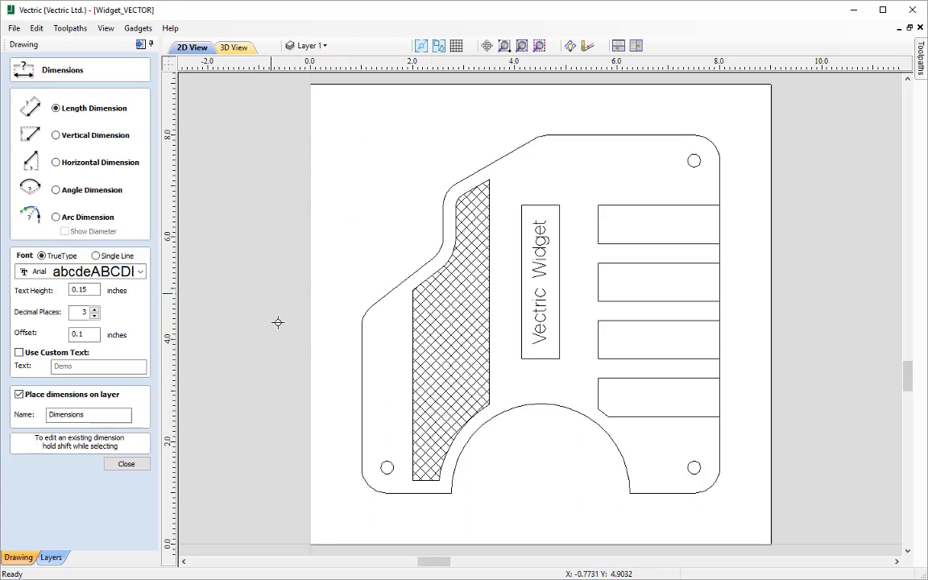
- Dimension the 8.485 distance between the lower-left and upper-right hole centres, placed to the left
left_click(387, 467)
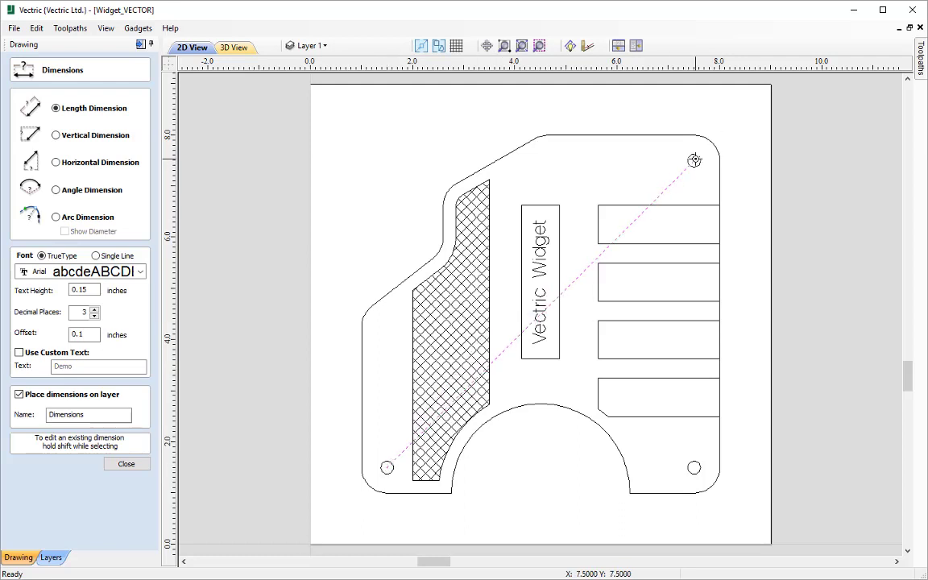
left_click(695, 162)
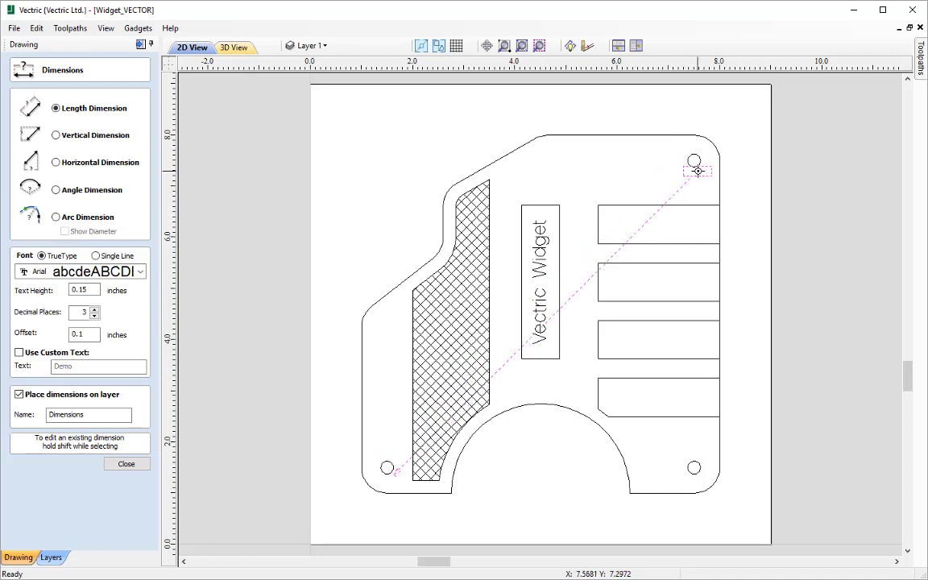
key("Escape")
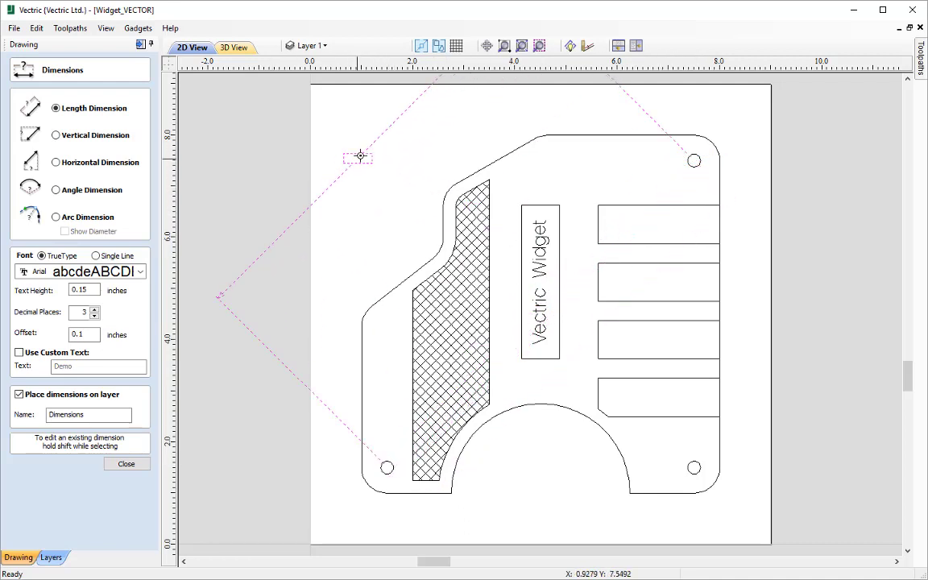
left_click(381, 143)
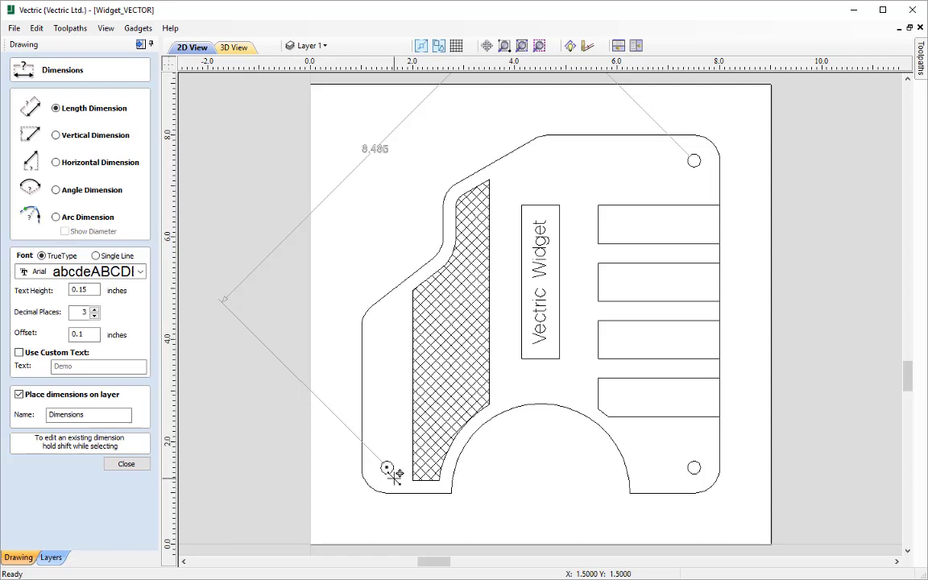
- Set the 8.485 dimension's offset to 0.0 and choose Vertical Dimension
left_click(381, 150, "shift")
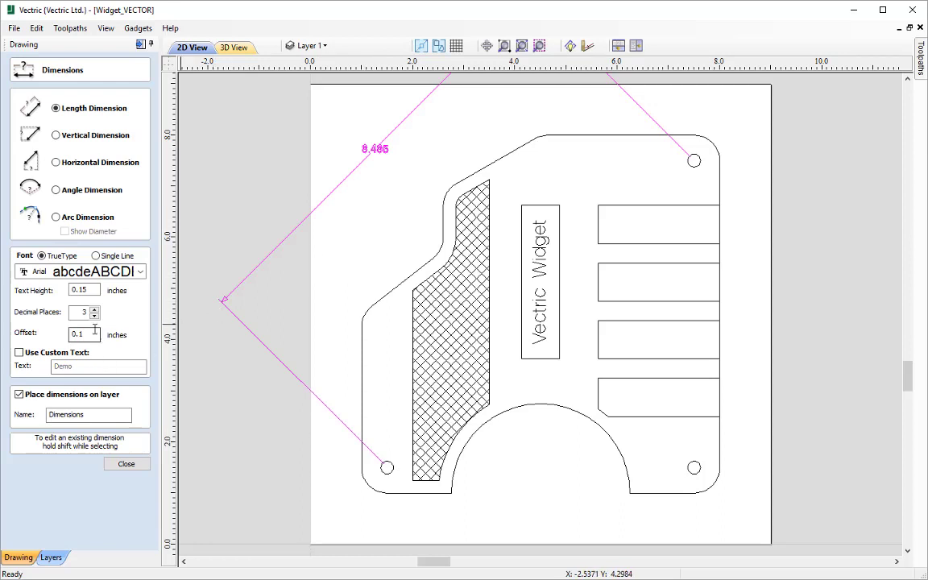
left_click(91, 335)
key("BackSpace")
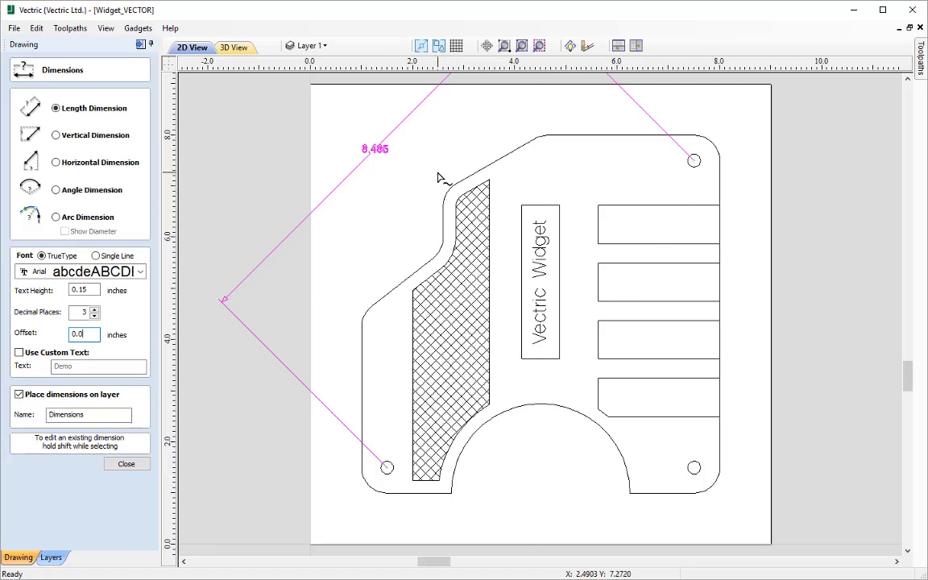
left_click(84, 139)
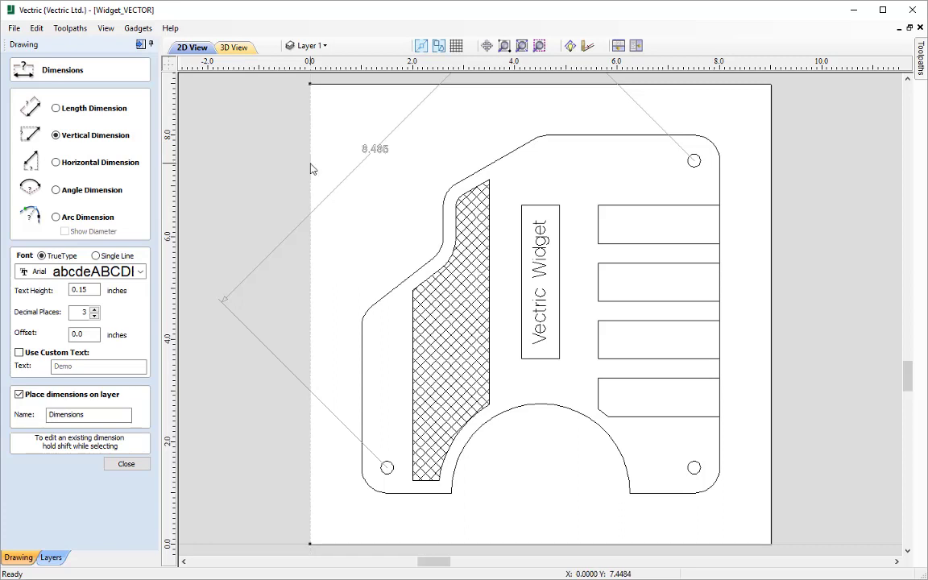
- Add a 7.0 vertical dimension from the top-right to bottom-right corner, beside the right edge
left_click(694, 137)
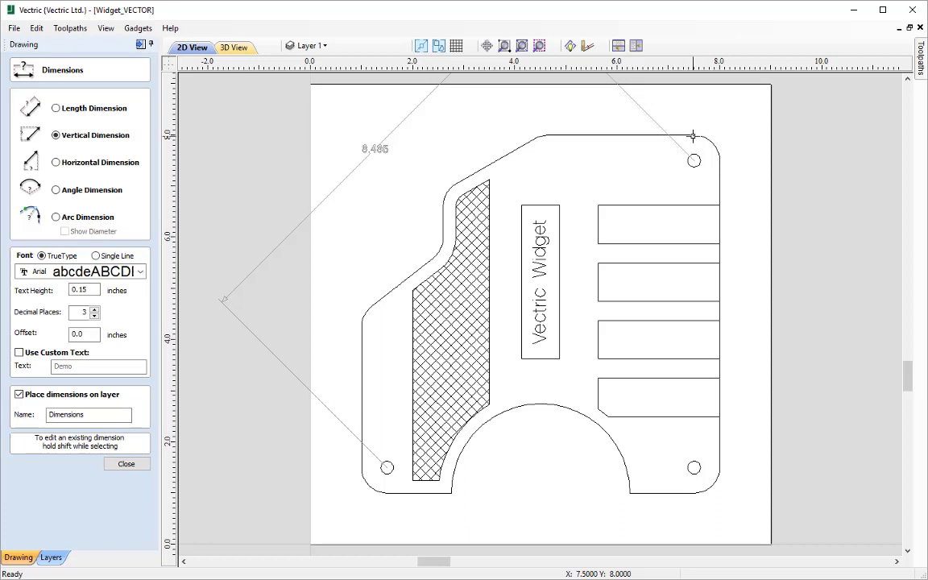
left_click(693, 494)
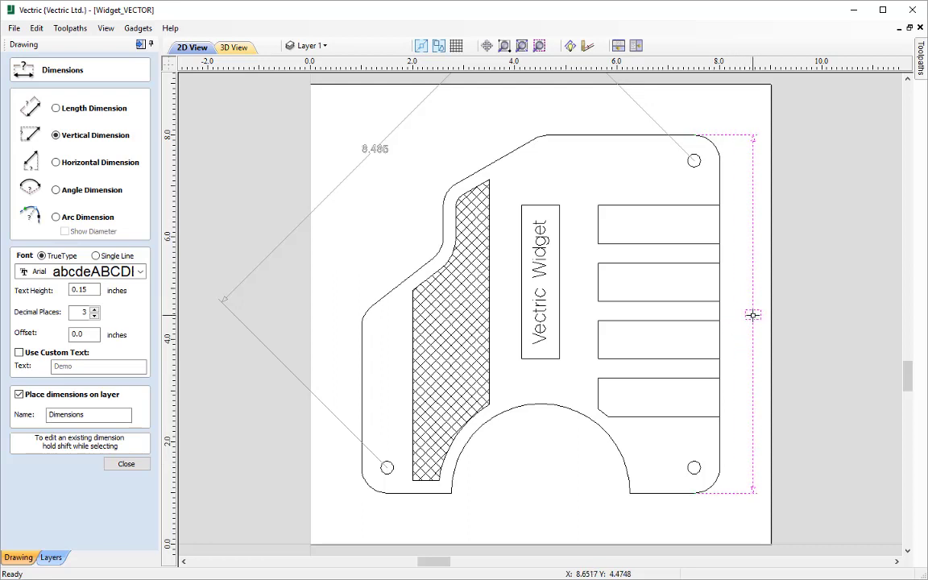
left_click(750, 315)
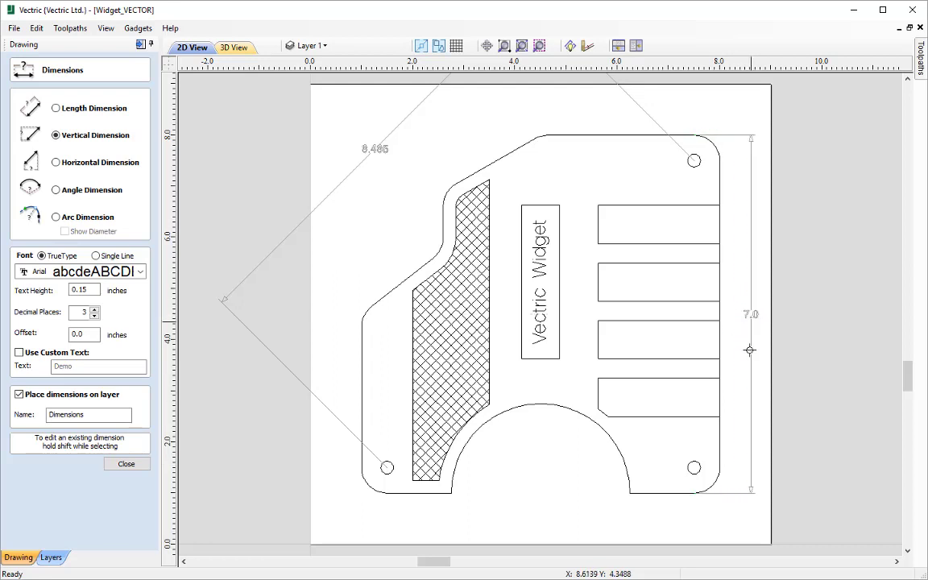
- With Horizontal Dimension, place 3.5 across the cutout ends and 2.375 from the slot corner to the right corner
left_click(83, 168)
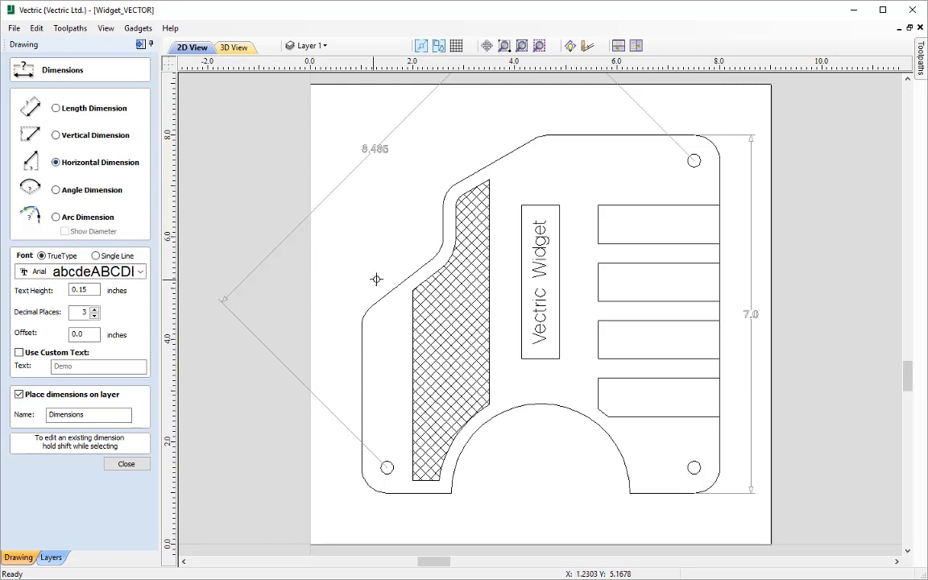
left_click(454, 491)
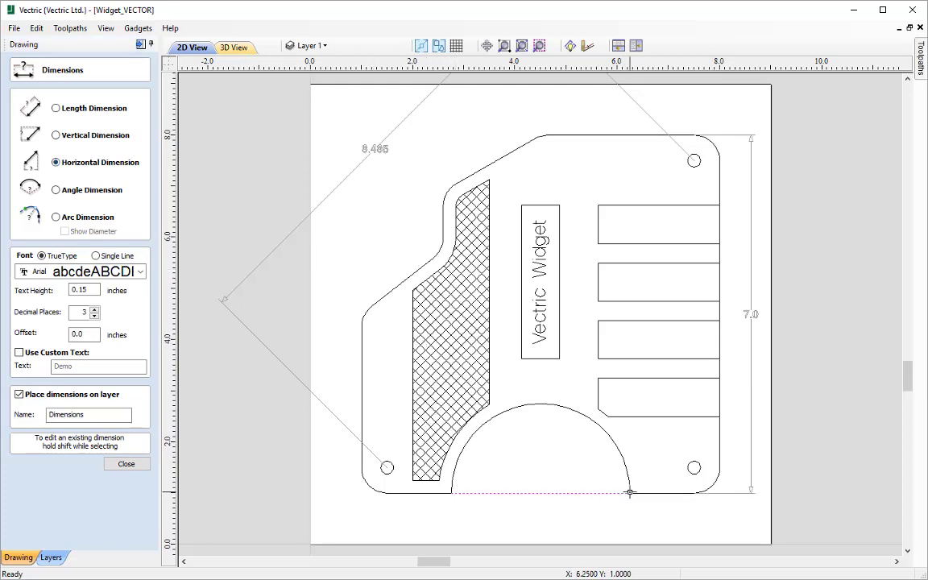
left_click(631, 492)
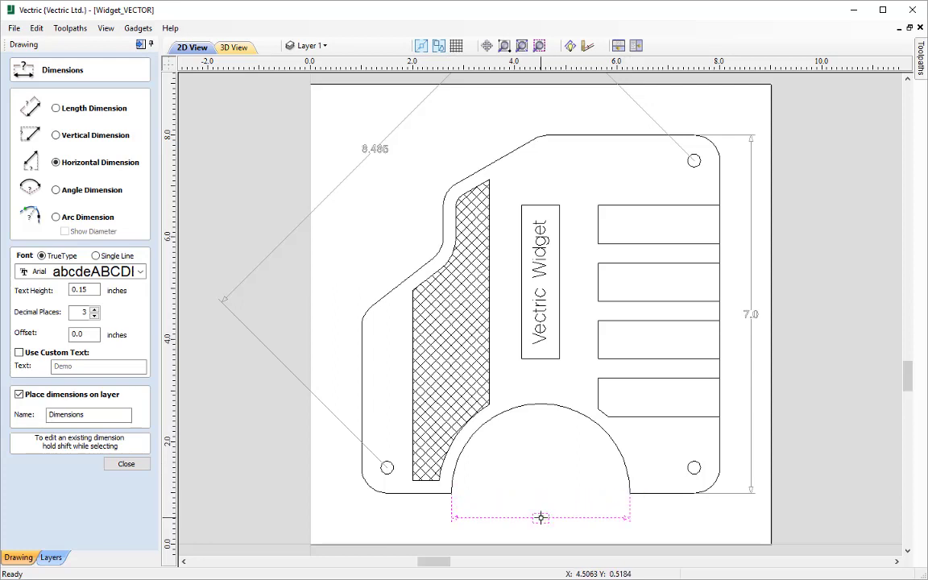
left_click(541, 518)
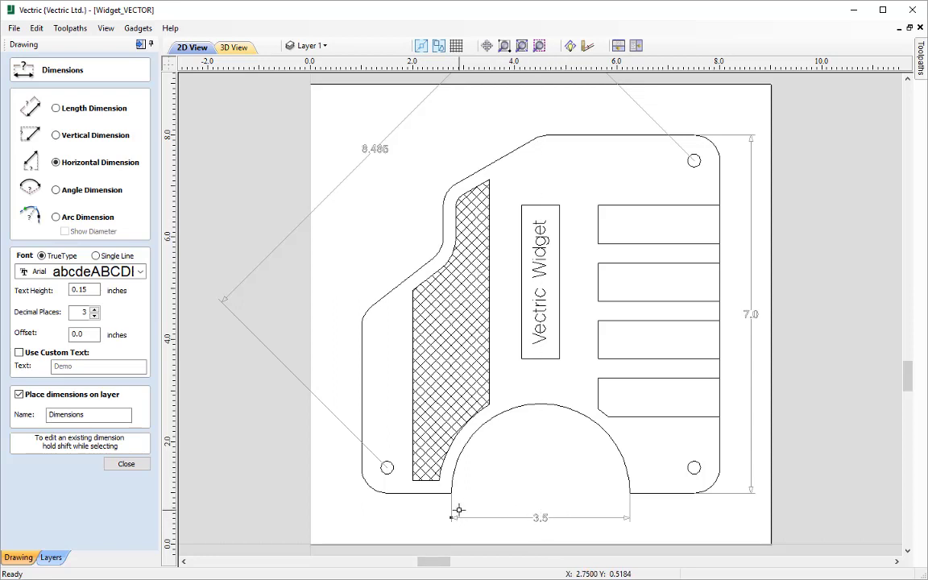
left_click(600, 378)
left_click(722, 465)
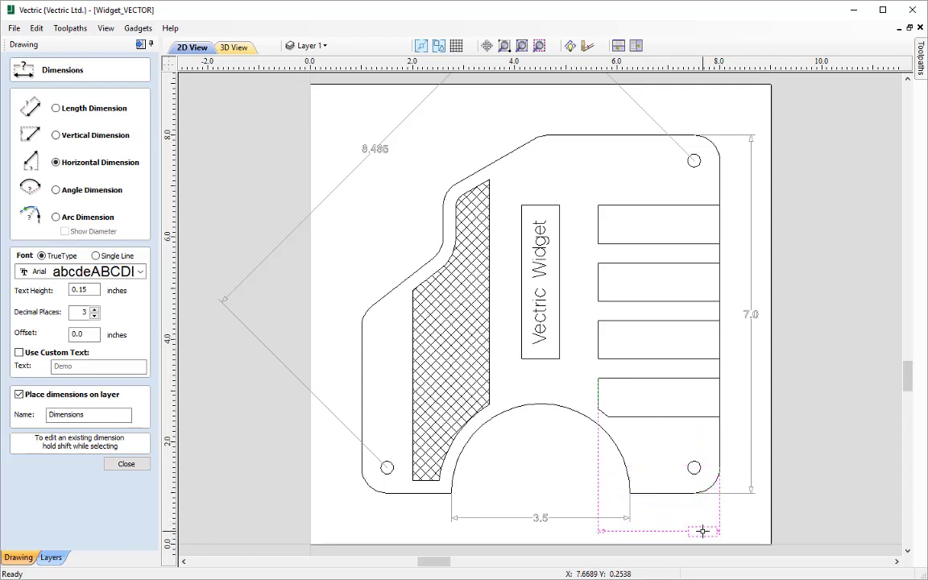
left_click(692, 532)
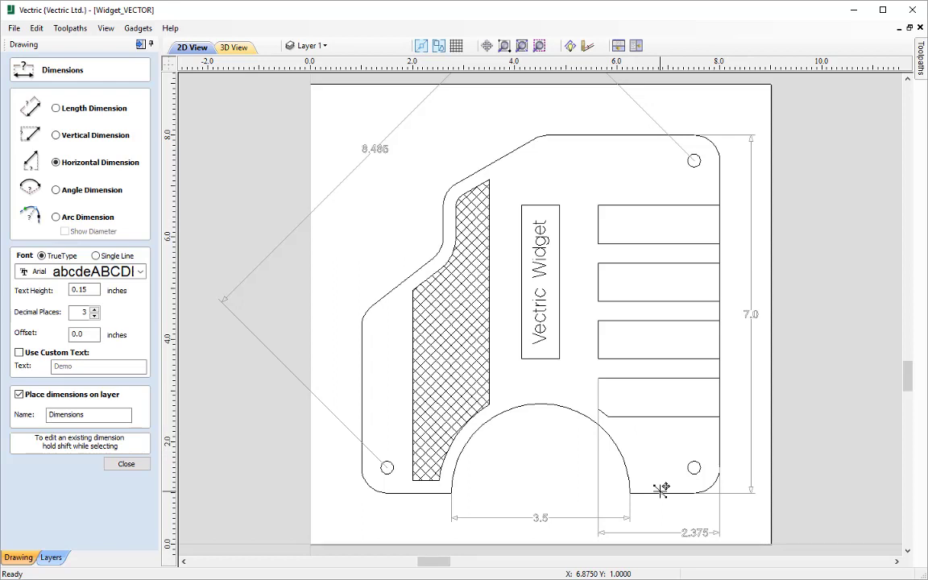
- Choose Angle Dimension and place the 38.0 DEG label at the upper-left bend
left_click(79, 192)
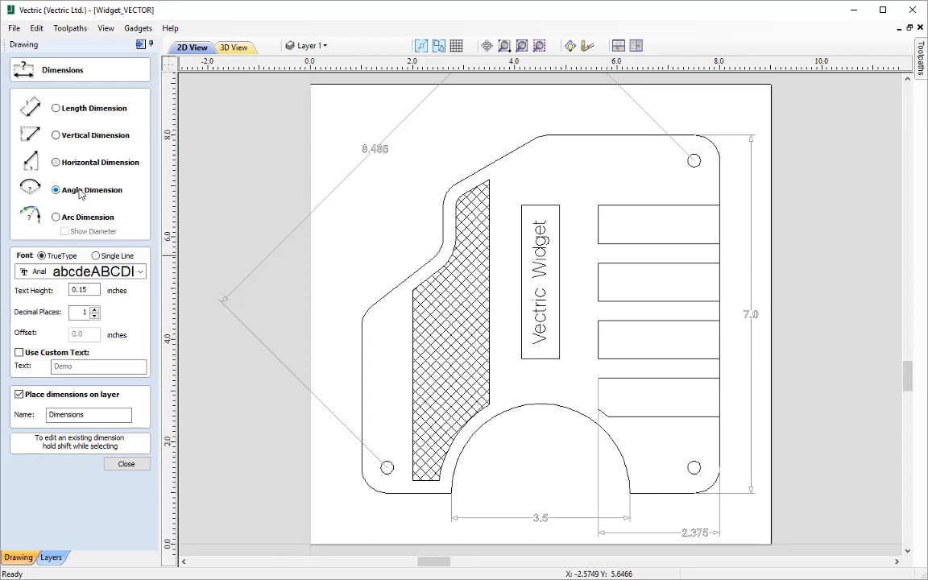
left_click(371, 229)
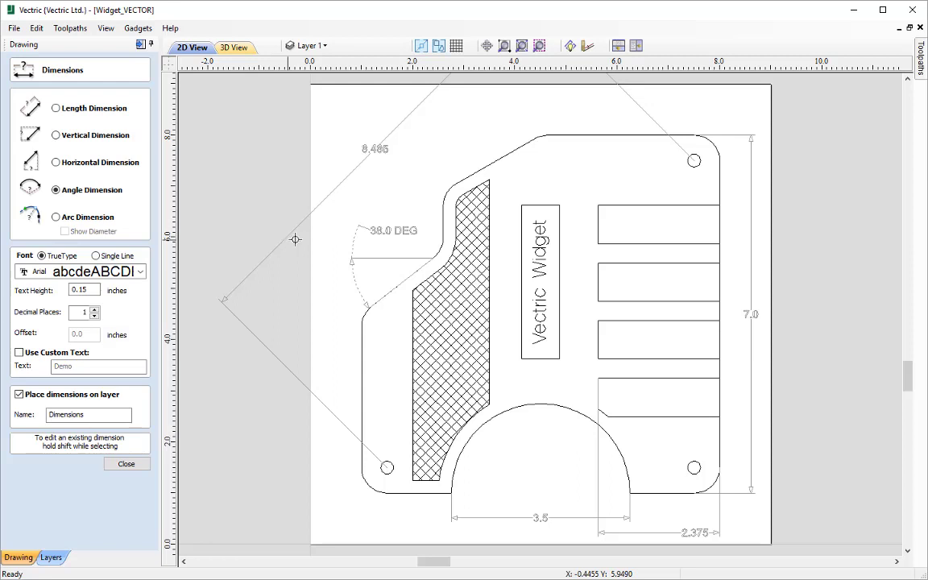
- With Arc Dimension, add 0.5 R labels to the bottom-left and upper-left corner arcs
left_click(87, 221)
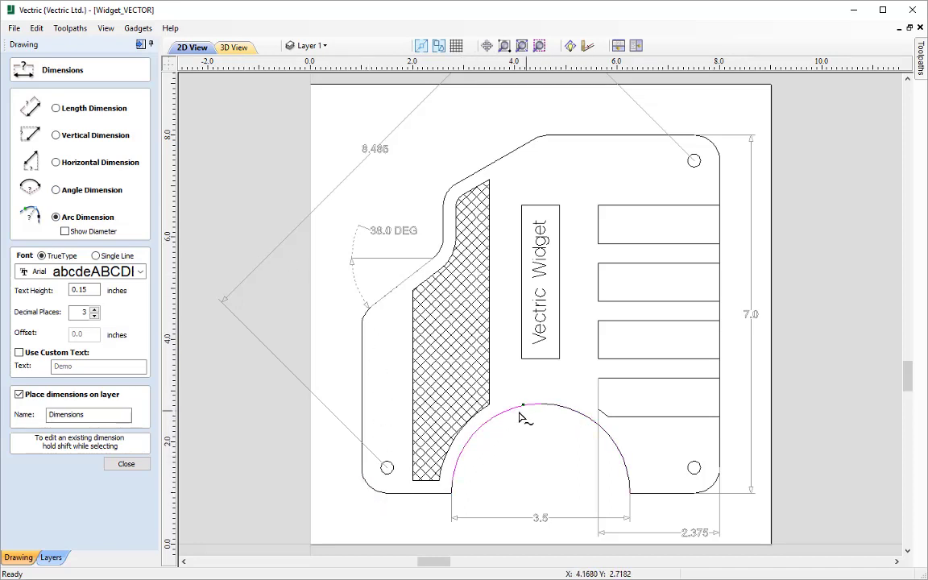
left_click(373, 491)
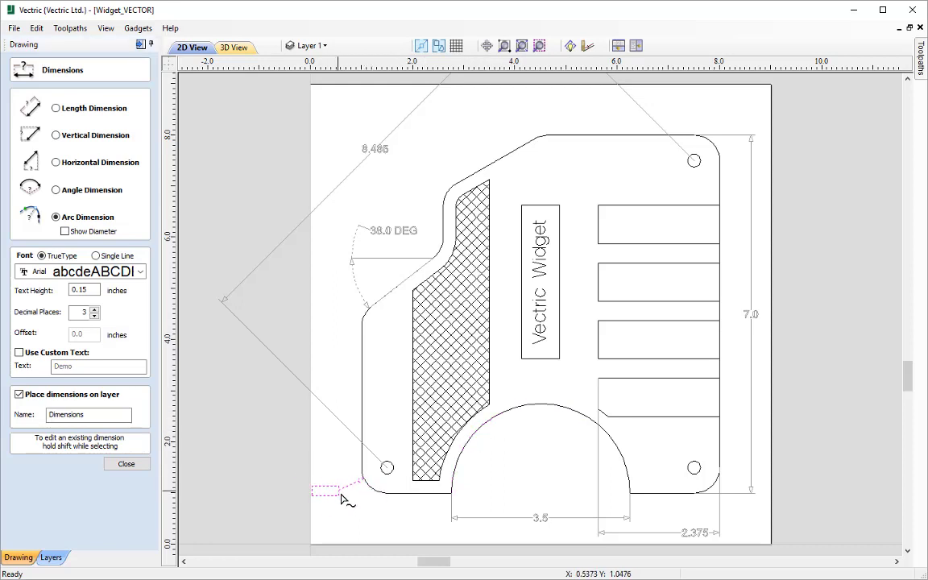
left_click(344, 502)
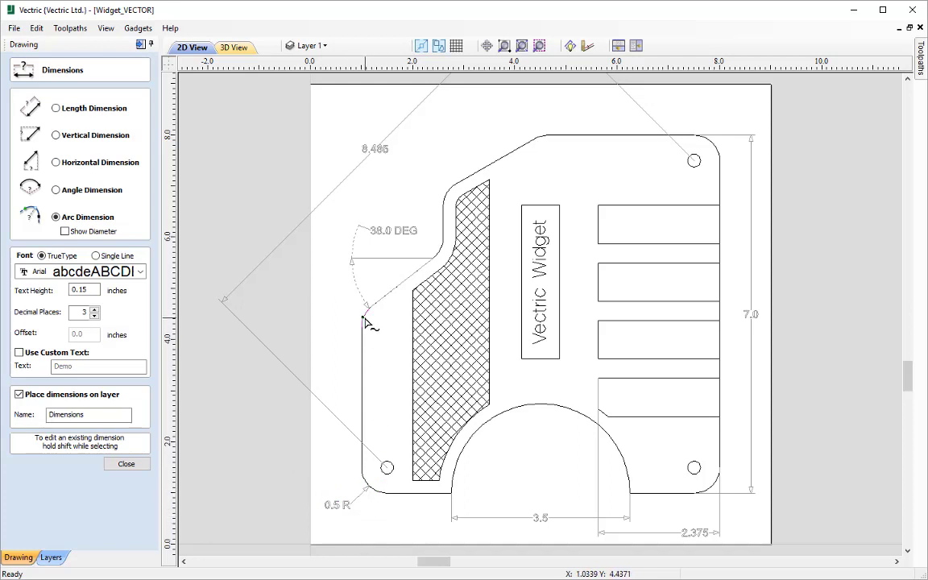
left_click(364, 320)
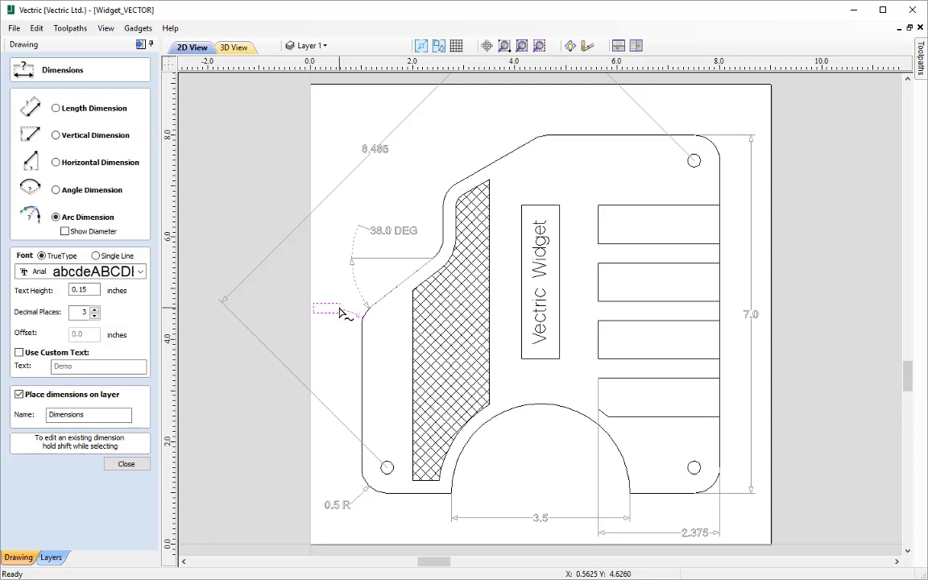
left_click(340, 313)
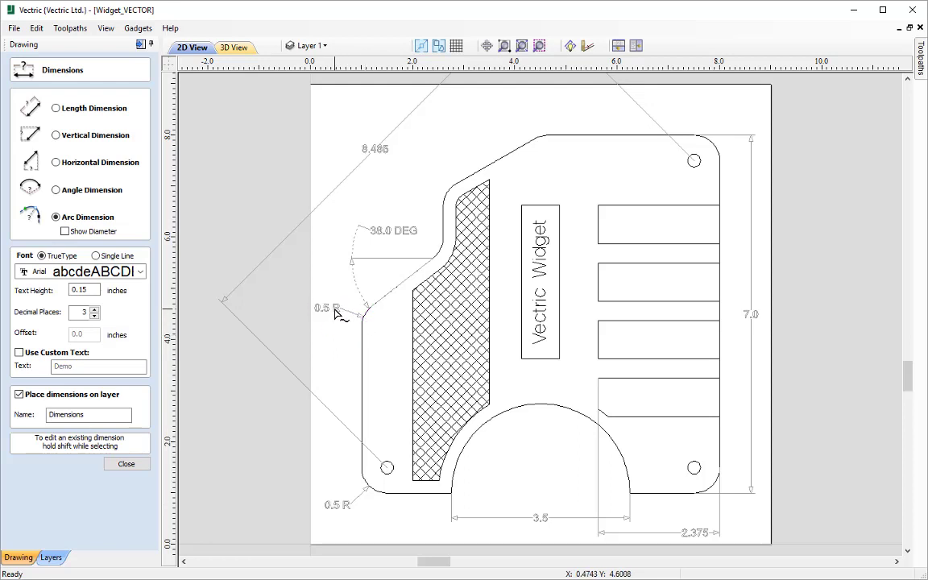
- Relabel the upper-left 0.5 R arc as 1.0 D, and dimension the semicircular cutout as 1.75 R
left_click(335, 313, "shift")
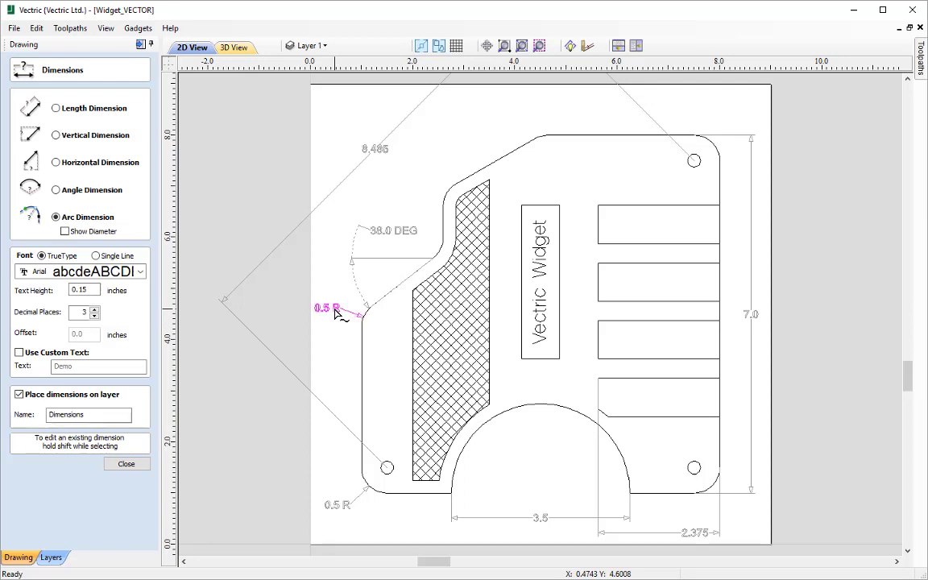
left_click(88, 232)
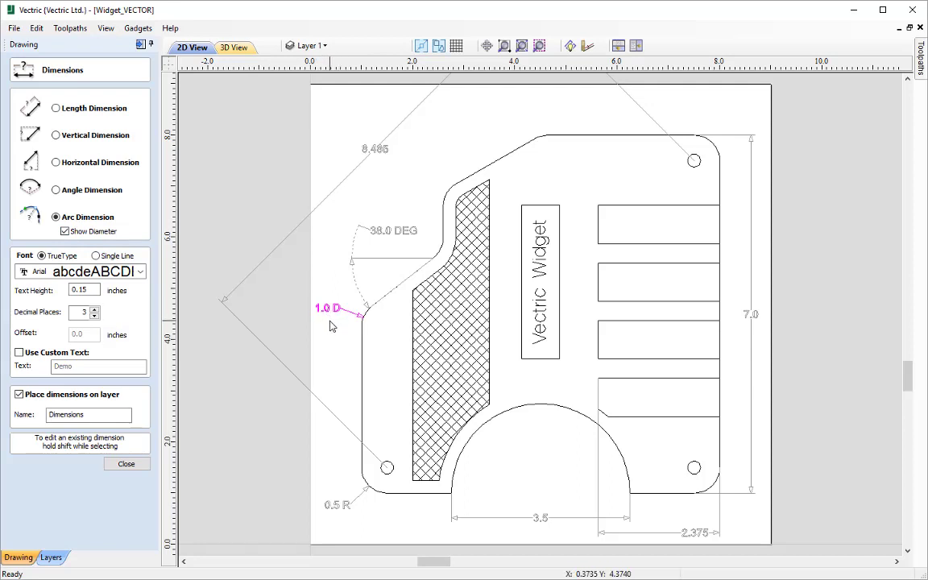
left_click(486, 424)
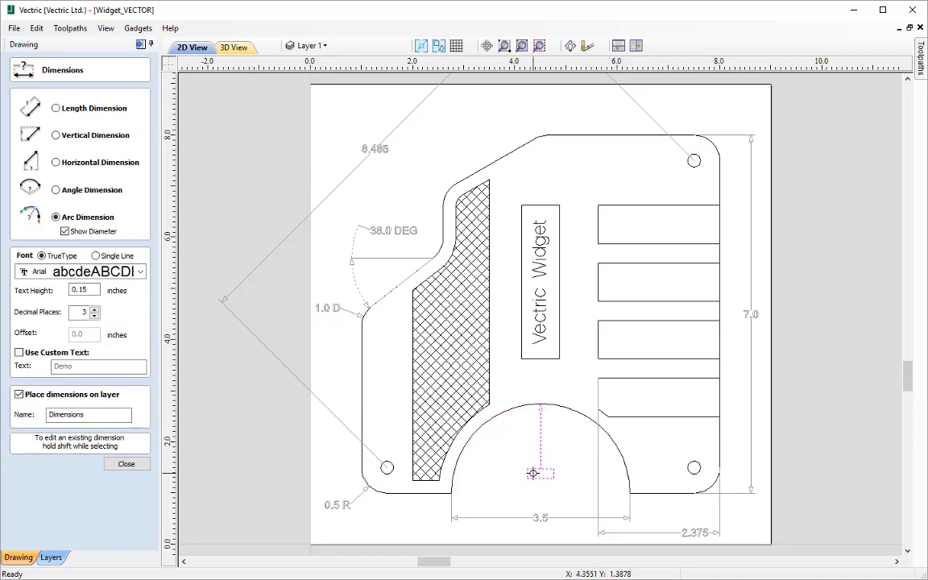
left_click(540, 472)
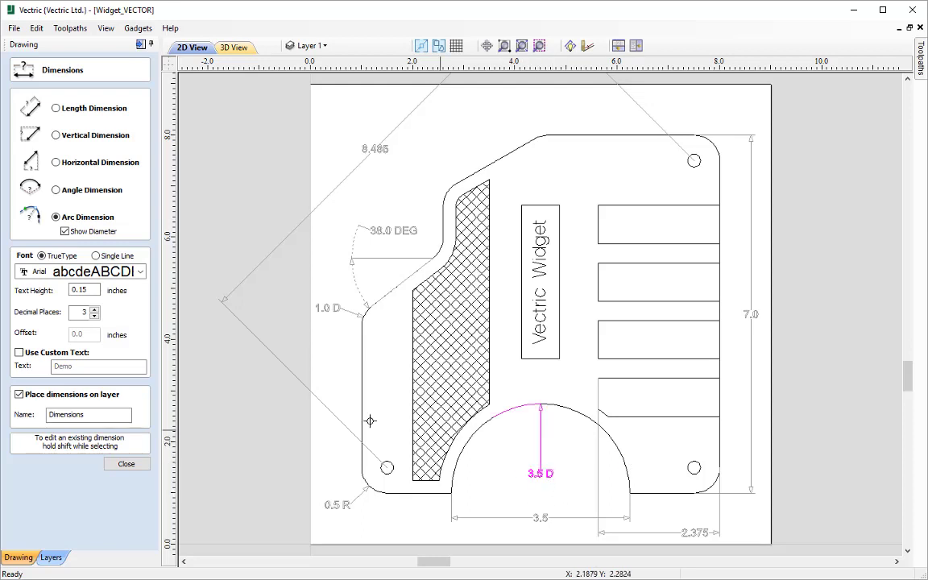
left_click(84, 232)
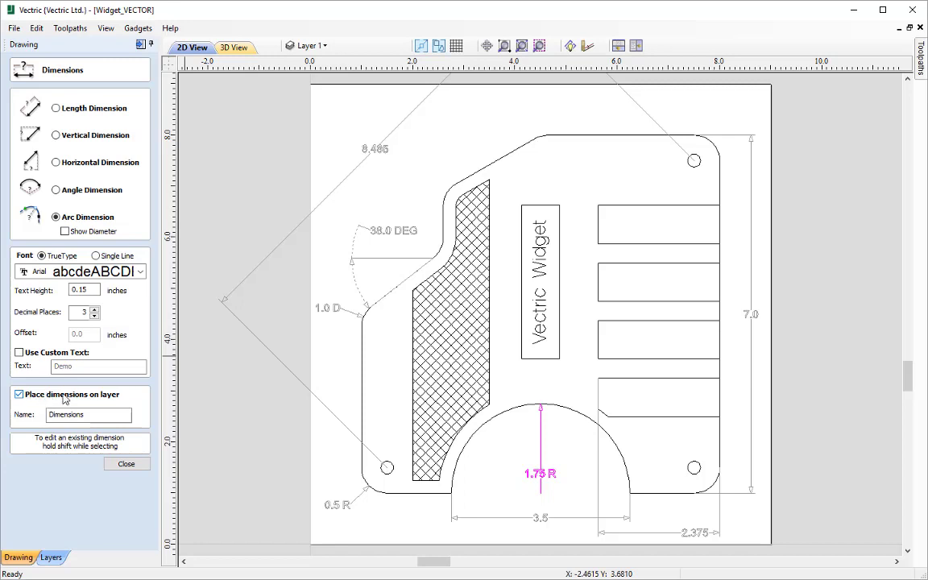
- Close the Dimensions tool and hide then re-show Layer 1, confirming the dimensions stay visible
left_click(126, 465)
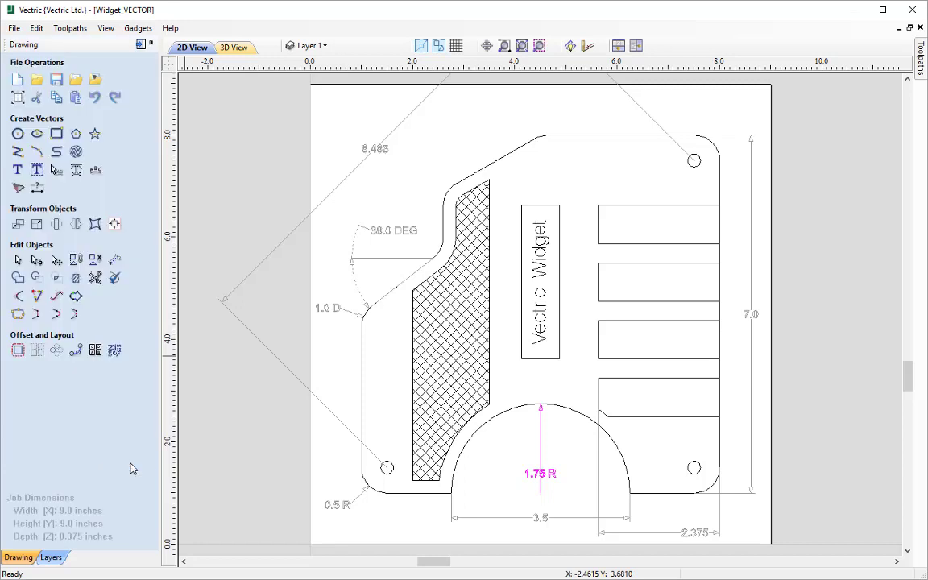
left_click(309, 48)
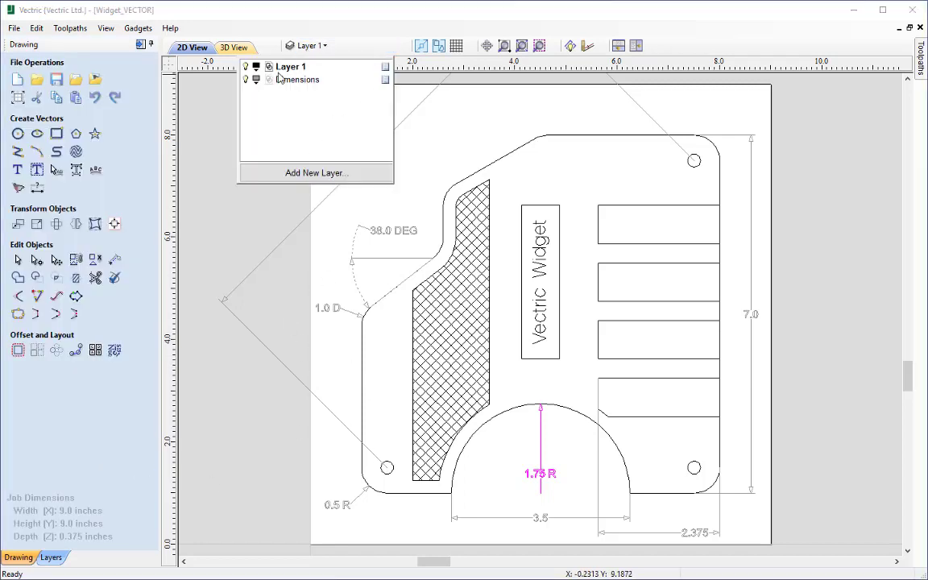
left_click(246, 68)
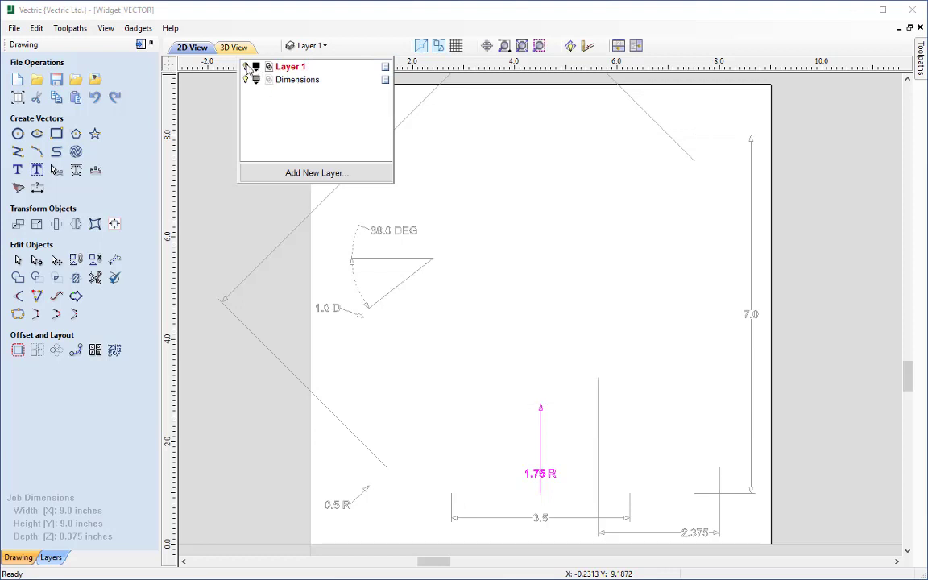
left_click(248, 69)
left_click(443, 132)
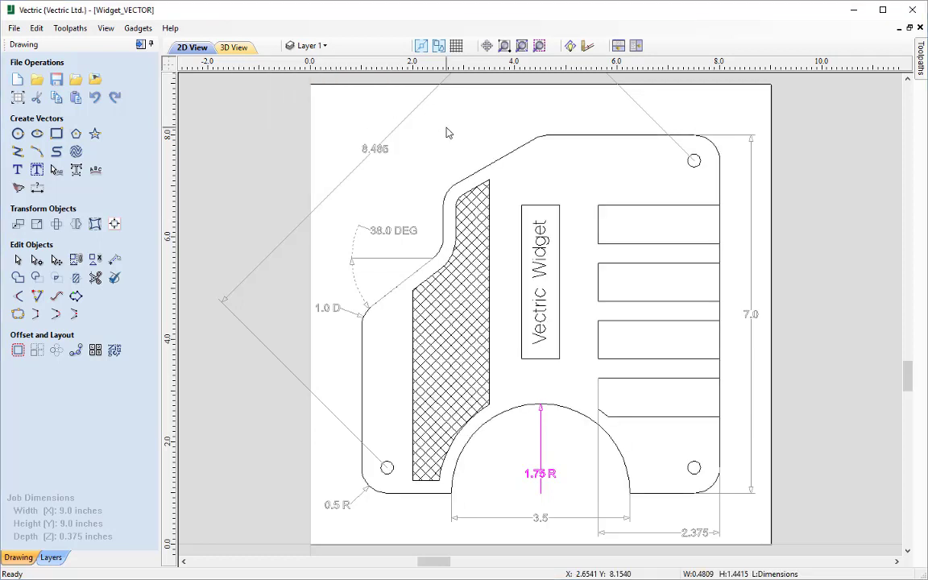
left_click(444, 149)
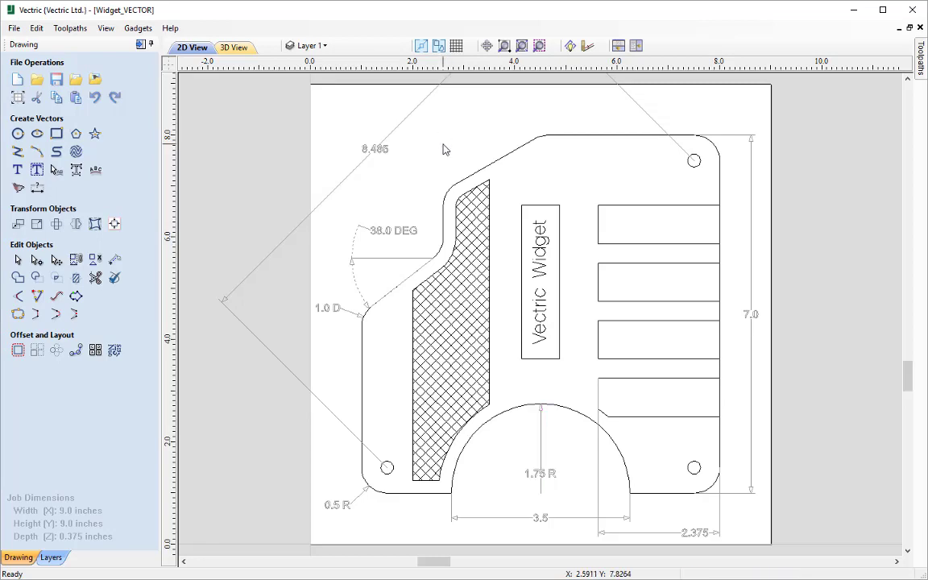
- Save the drawing under the new name Widget_Dimensions.crv
left_click(15, 29)
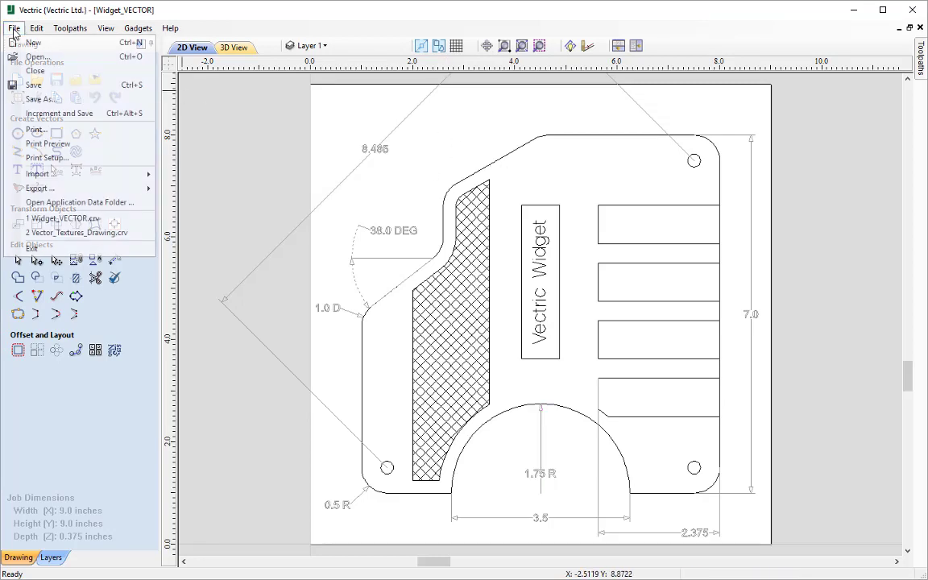
left_click(50, 99)
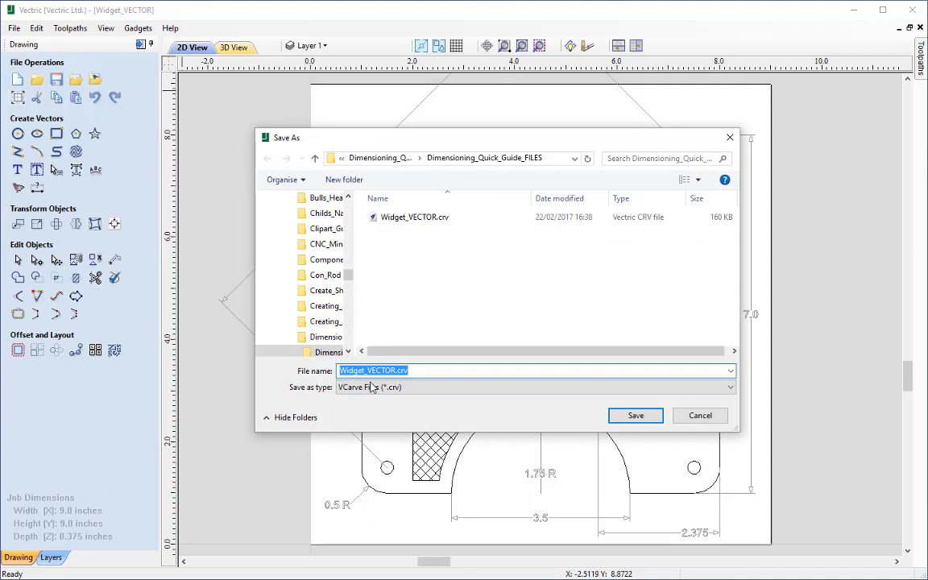
left_click(405, 388)
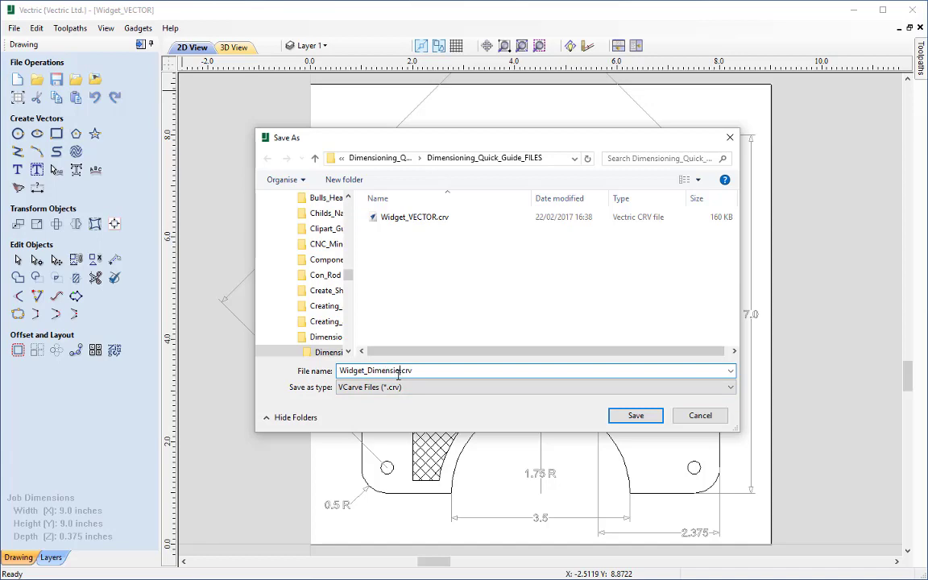
key("Return")
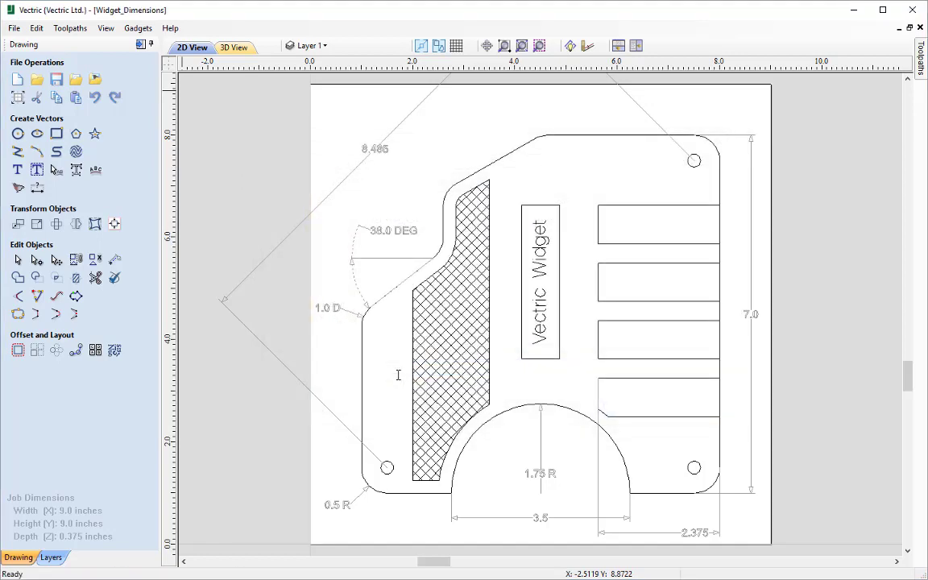